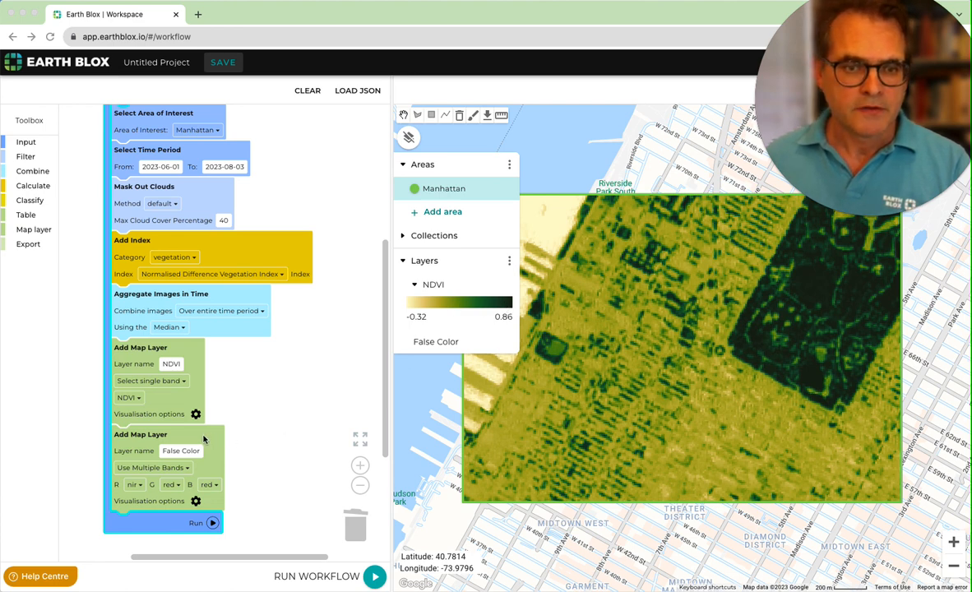
Step: Delete the False Color map layer block from the workflow
{"action": "left_click_drag", "start_coordinate": [211, 442], "coordinate": [358, 526]}
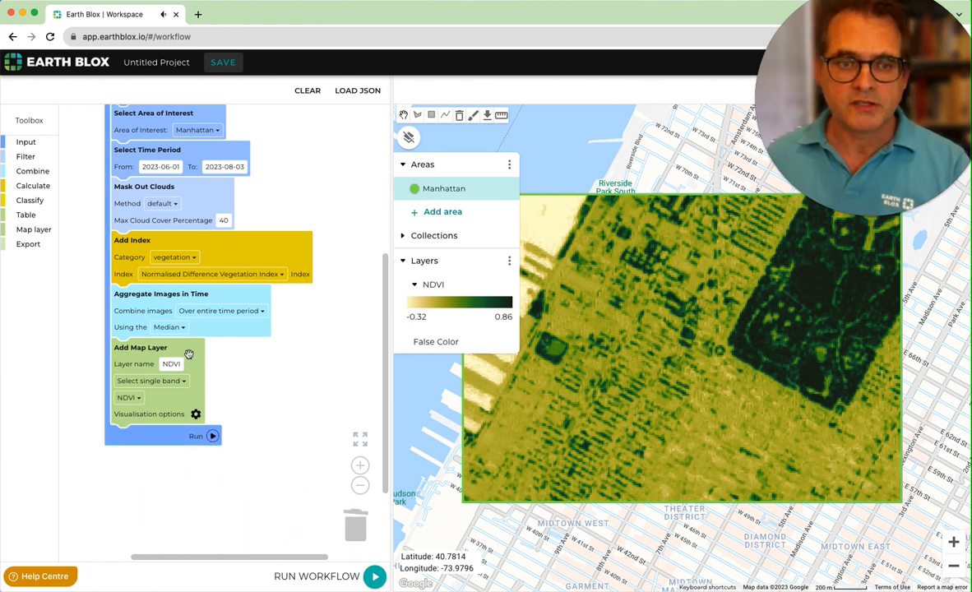
Step: Review the contrast options of the NDVI map layer, including the Custom minimum and maximum, without saving any change
{"action": "mouse_move", "coordinate": [187, 351]}
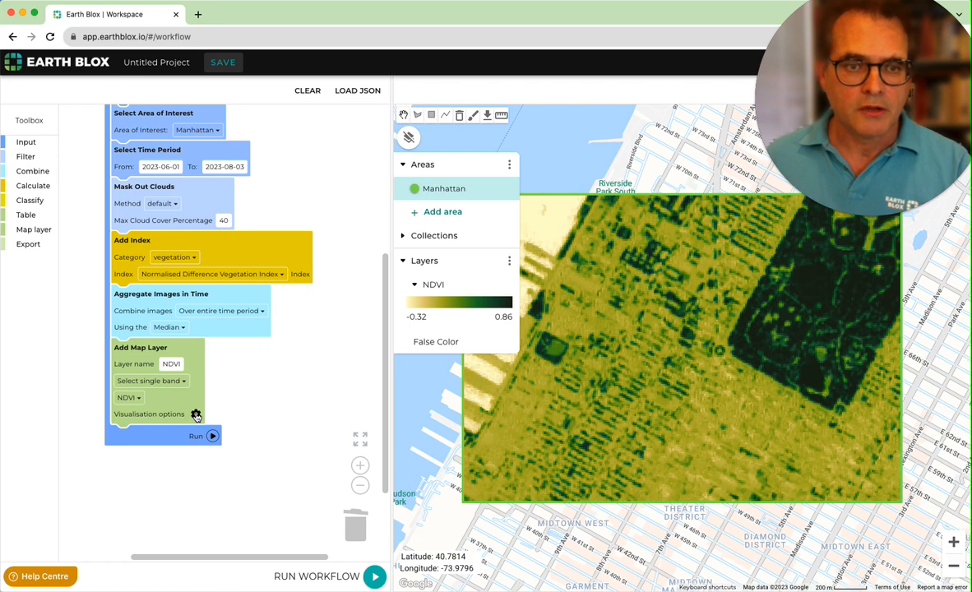
{"action": "left_click", "coordinate": [196, 414]}
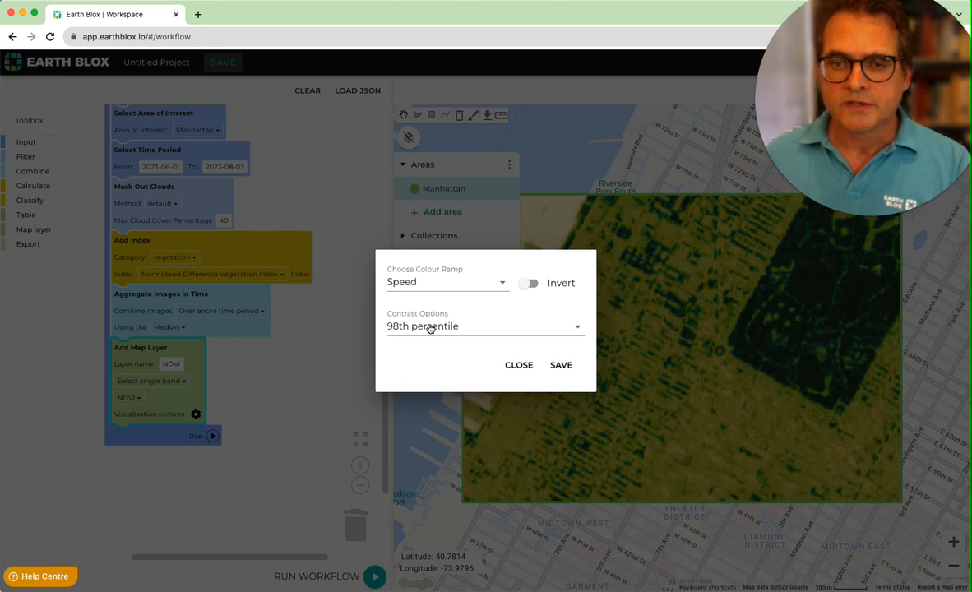
{"action": "left_click", "coordinate": [430, 329]}
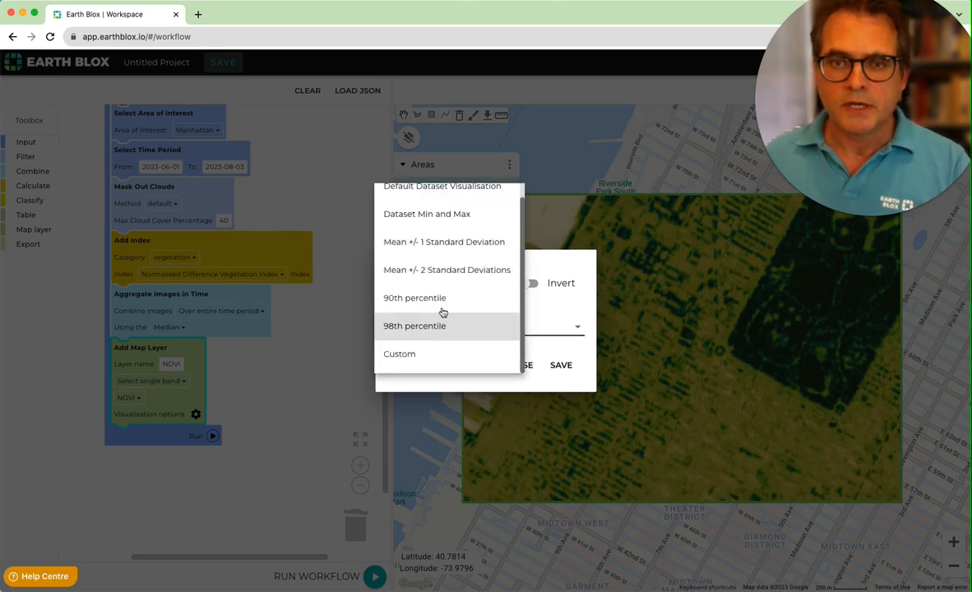
{"action": "scroll", "coordinate": [442, 314], "scroll_direction": "up", "scroll_amount": 1}
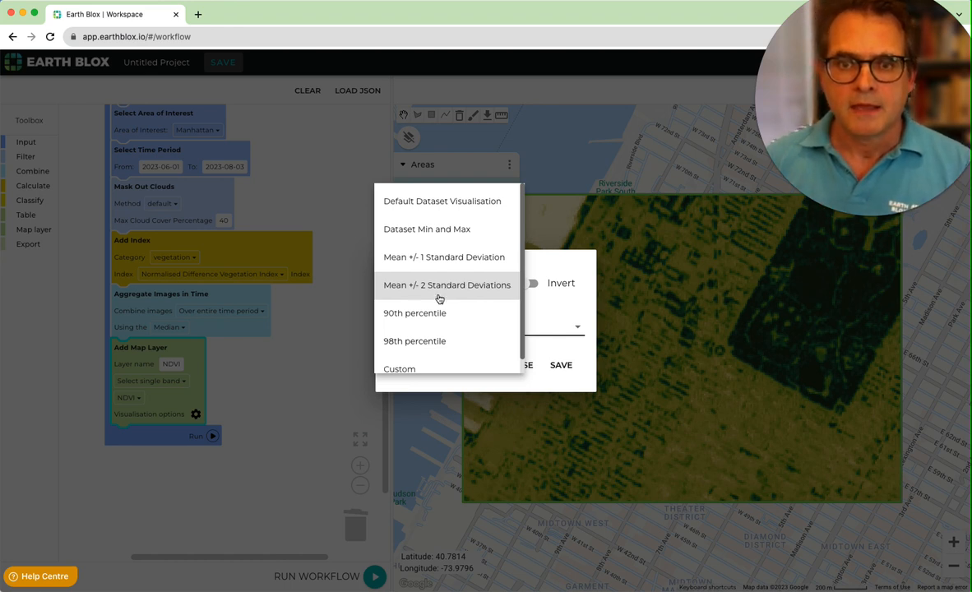
{"action": "scroll", "coordinate": [439, 300], "scroll_direction": "down", "scroll_amount": 1}
{"action": "left_click", "coordinate": [419, 359]}
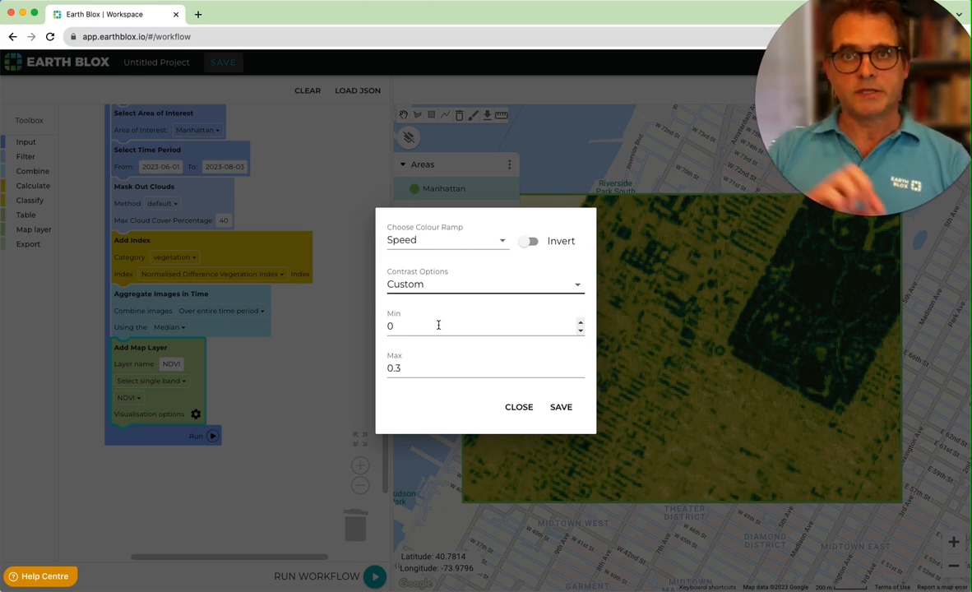
{"action": "left_click", "coordinate": [438, 325]}
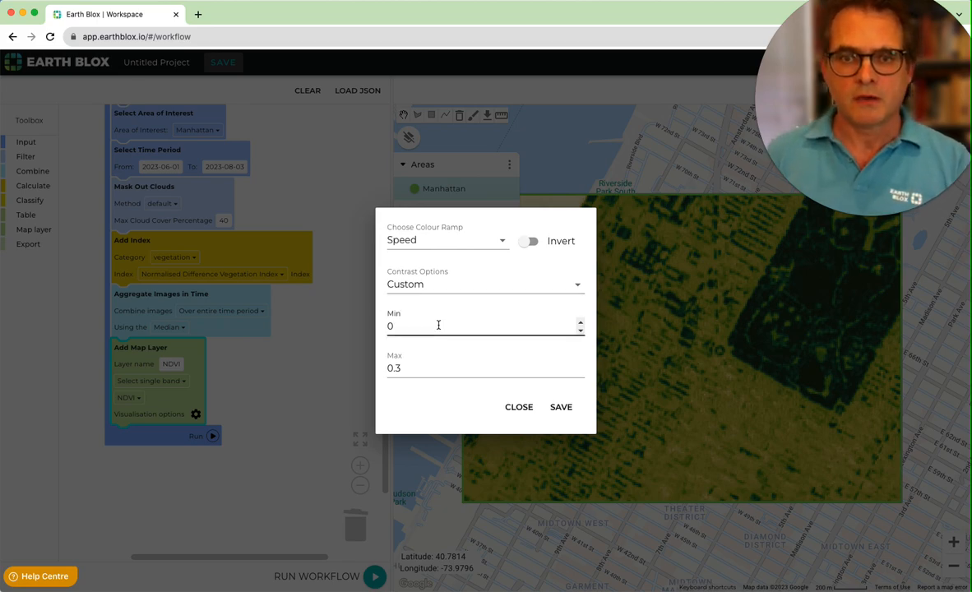
{"action": "left_click", "coordinate": [518, 407]}
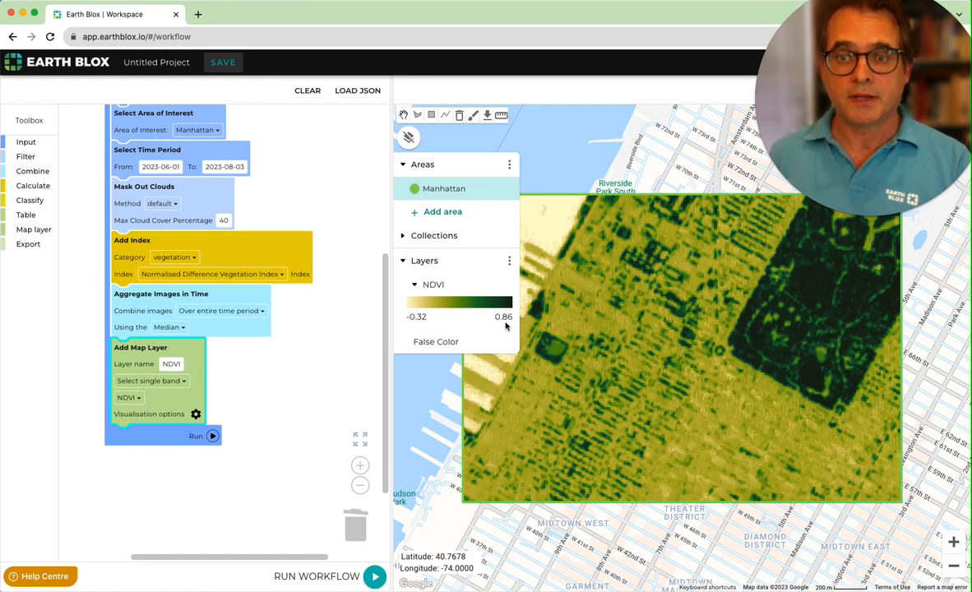
Step: Set the NDVI map layer's contrast to Dataset Min and Max, save it and run the workflow
{"action": "left_click", "coordinate": [196, 415]}
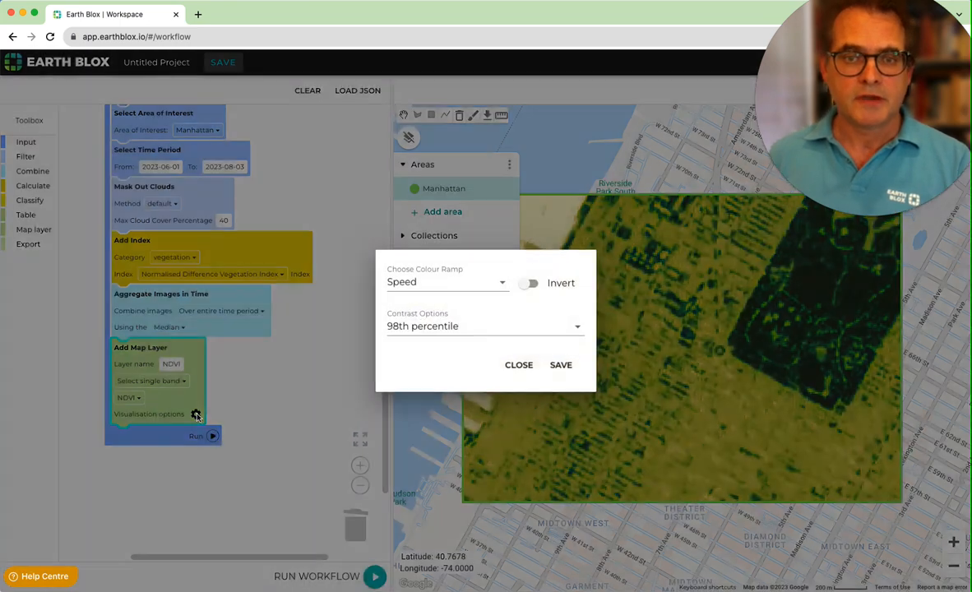
{"action": "left_click", "coordinate": [459, 328]}
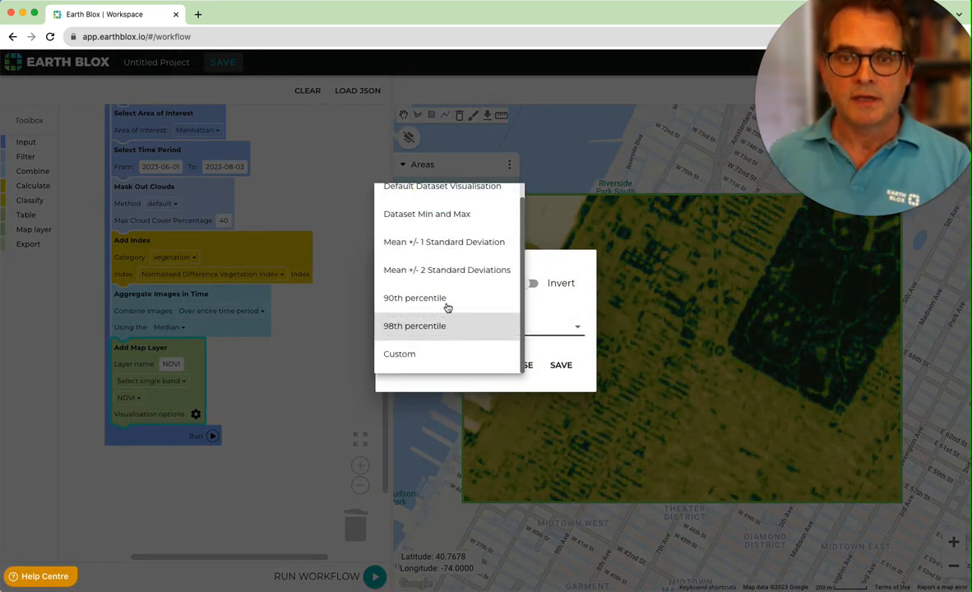
{"action": "left_click", "coordinate": [441, 216]}
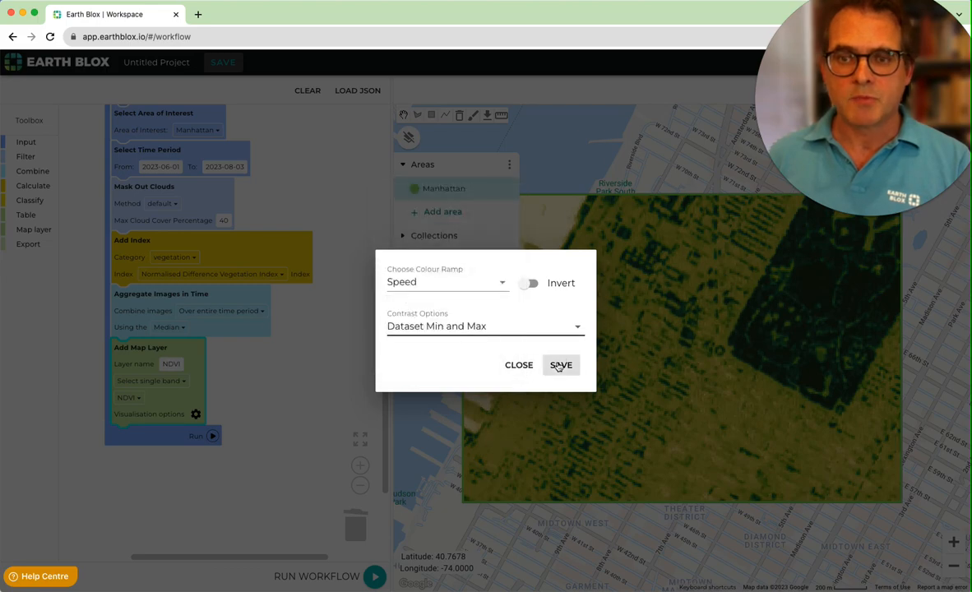
{"action": "left_click", "coordinate": [562, 364]}
{"action": "left_click", "coordinate": [213, 436]}
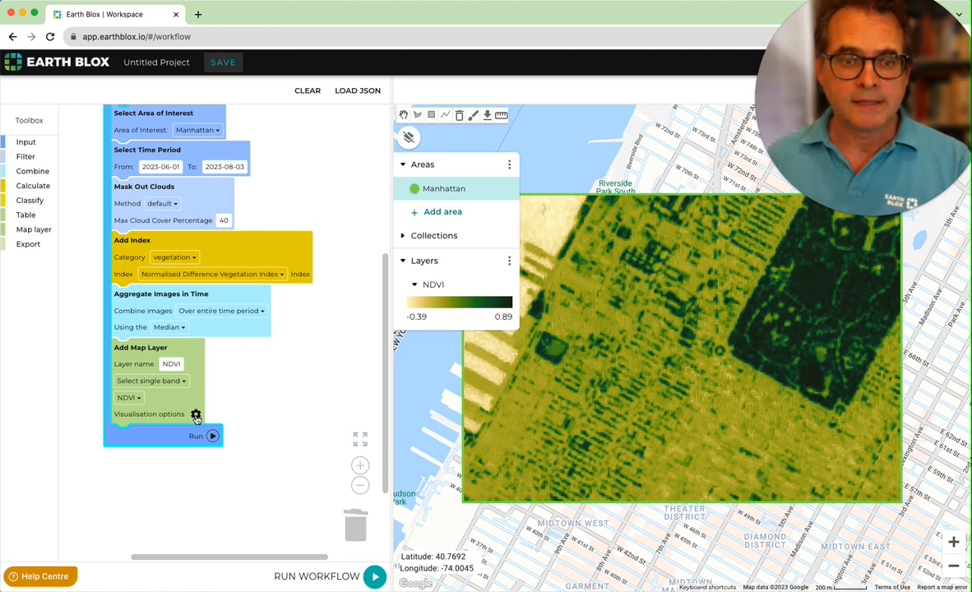
Step: Set the NDVI map layer's contrast to Custom with minimum -1 and maximum 1, save it and rerun the workflow
{"action": "mouse_move", "coordinate": [195, 416]}
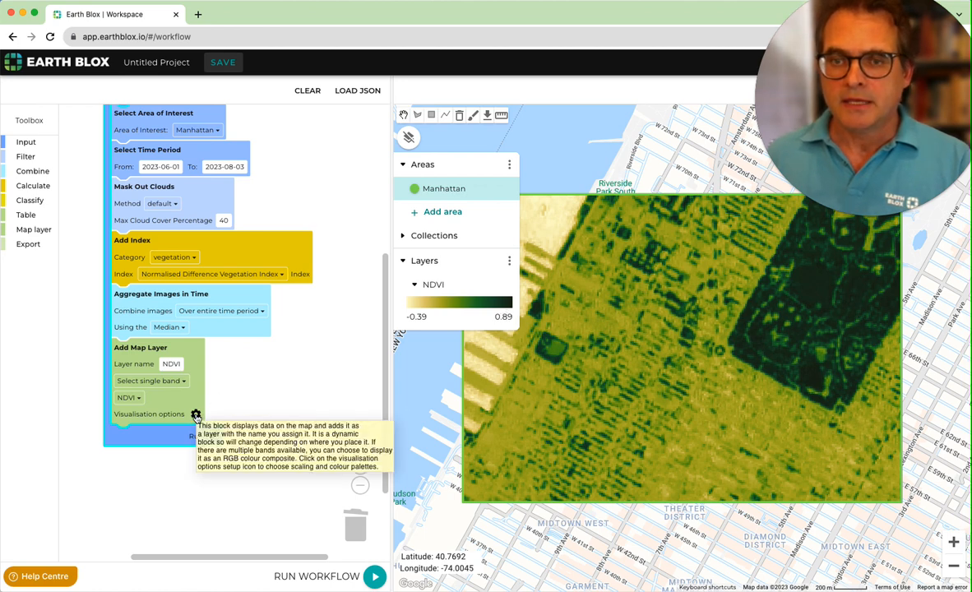
{"action": "left_click", "coordinate": [196, 416]}
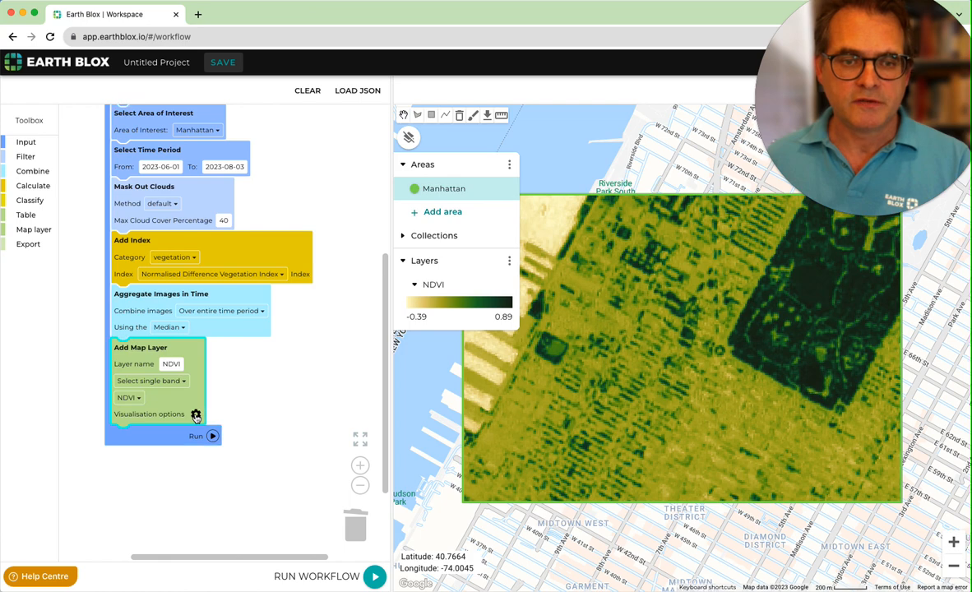
{"action": "left_click", "coordinate": [196, 416]}
{"action": "left_click", "coordinate": [411, 328]}
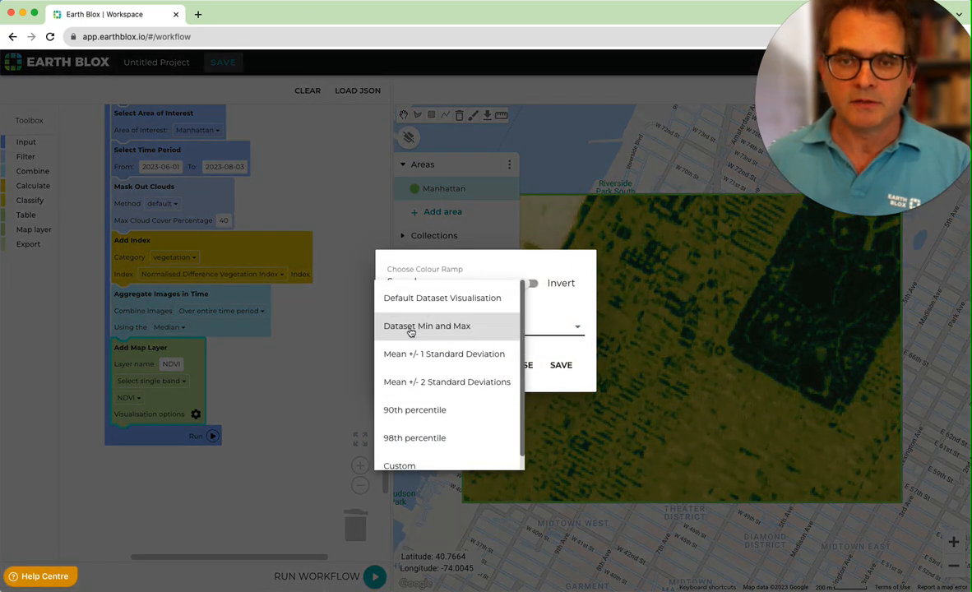
{"action": "scroll", "coordinate": [411, 423], "scroll_direction": "down", "scroll_amount": 1}
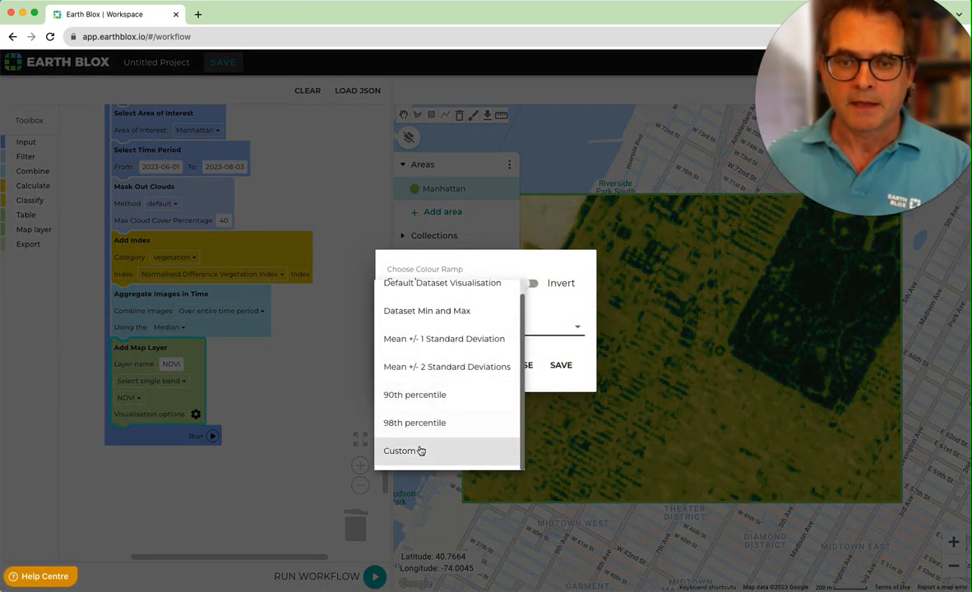
{"action": "left_click", "coordinate": [420, 451]}
{"action": "left_click", "coordinate": [410, 326]}
{"action": "key", "text": "BackSpace"}
{"action": "type", "text": "-1"}
{"action": "key", "text": "Tab"}
{"action": "type", "text": "1"}
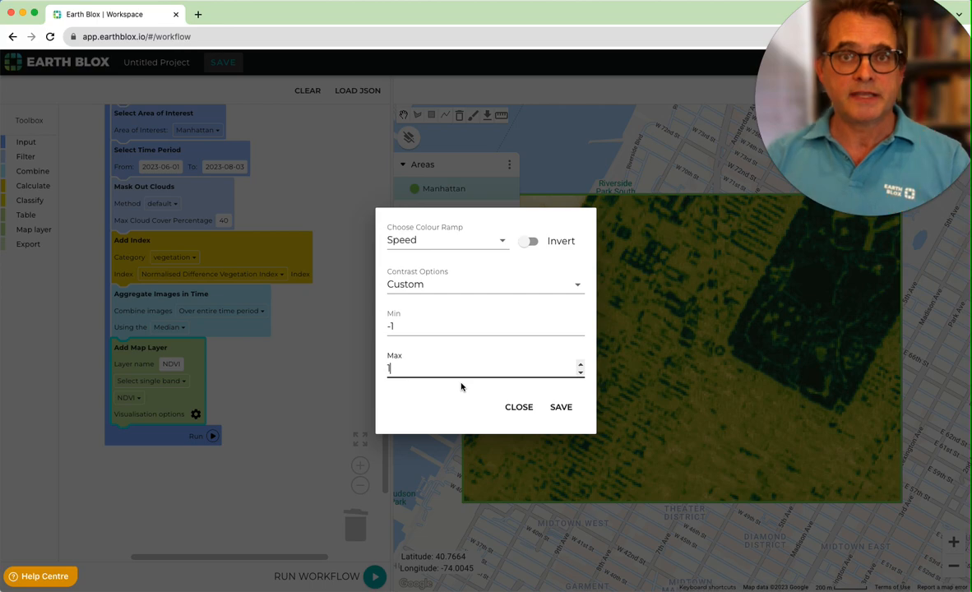
{"action": "left_click", "coordinate": [561, 409]}
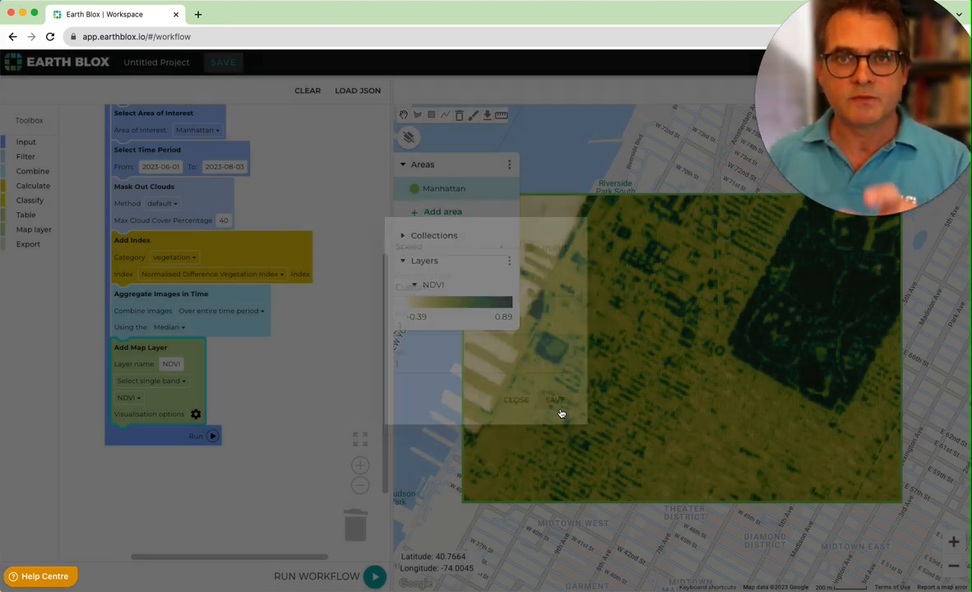
{"action": "left_click", "coordinate": [212, 437]}
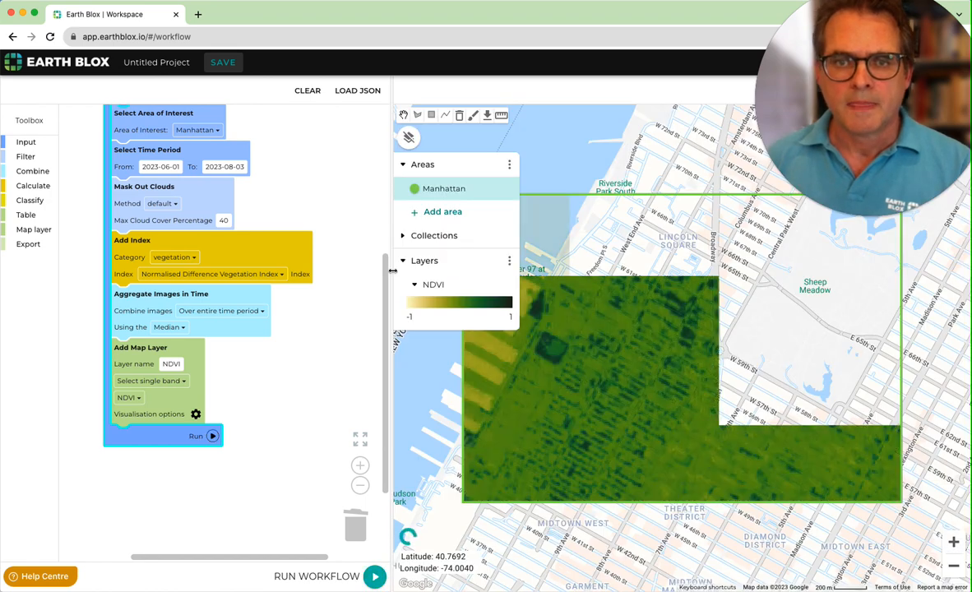
Step: Change the NDVI map layer's colour ramp to Delta, save it and rerun the workflow
{"action": "left_click_drag", "start_coordinate": [389, 274], "coordinate": [344, 275]}
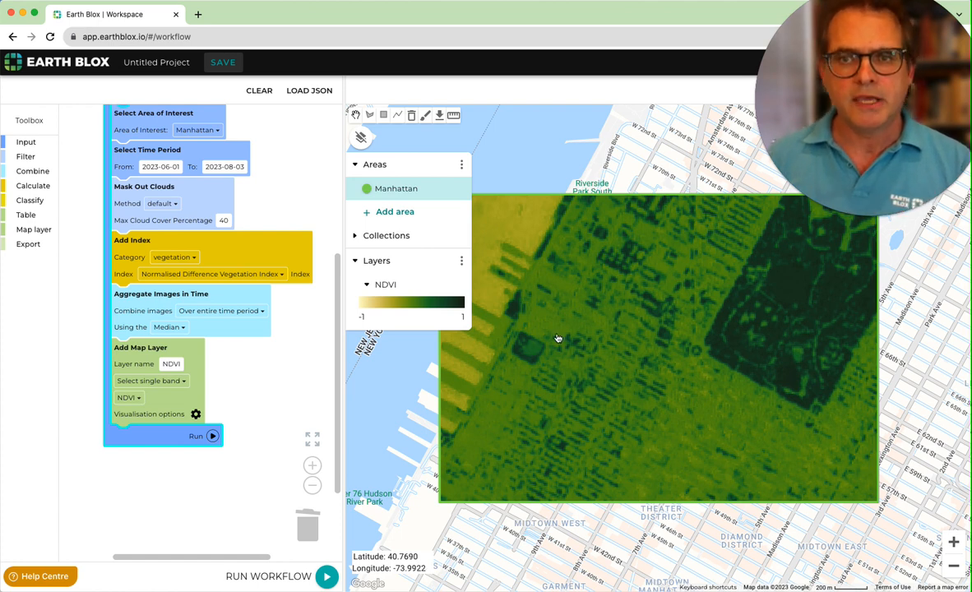
{"action": "left_click_drag", "start_coordinate": [576, 288], "coordinate": [607, 295]}
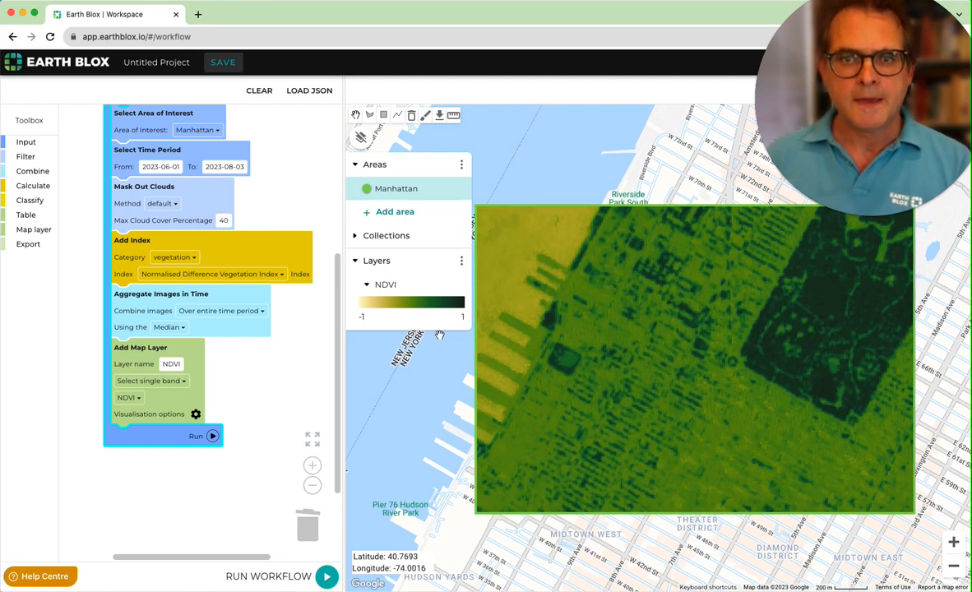
{"action": "left_click", "coordinate": [196, 414]}
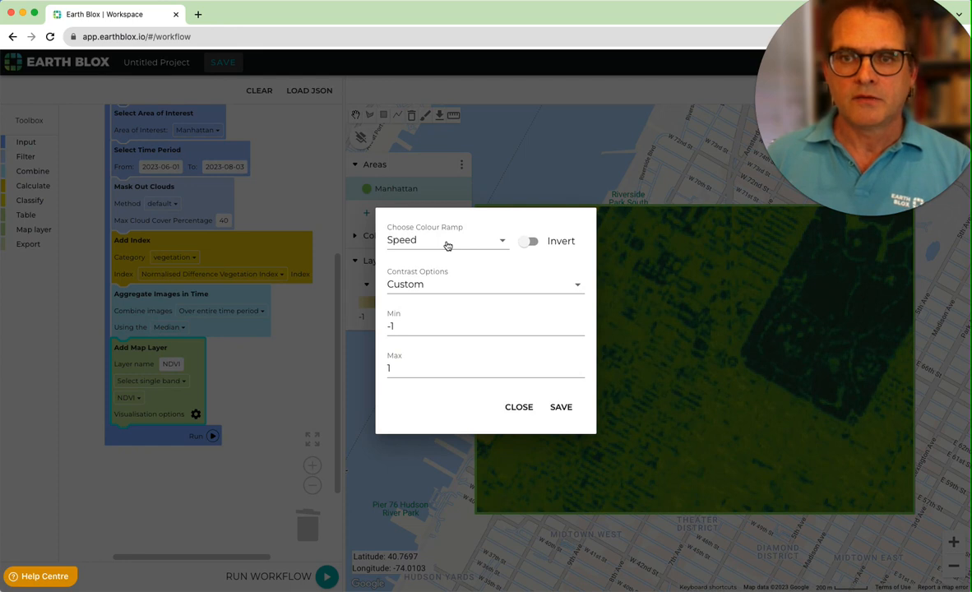
{"action": "left_click", "coordinate": [446, 241]}
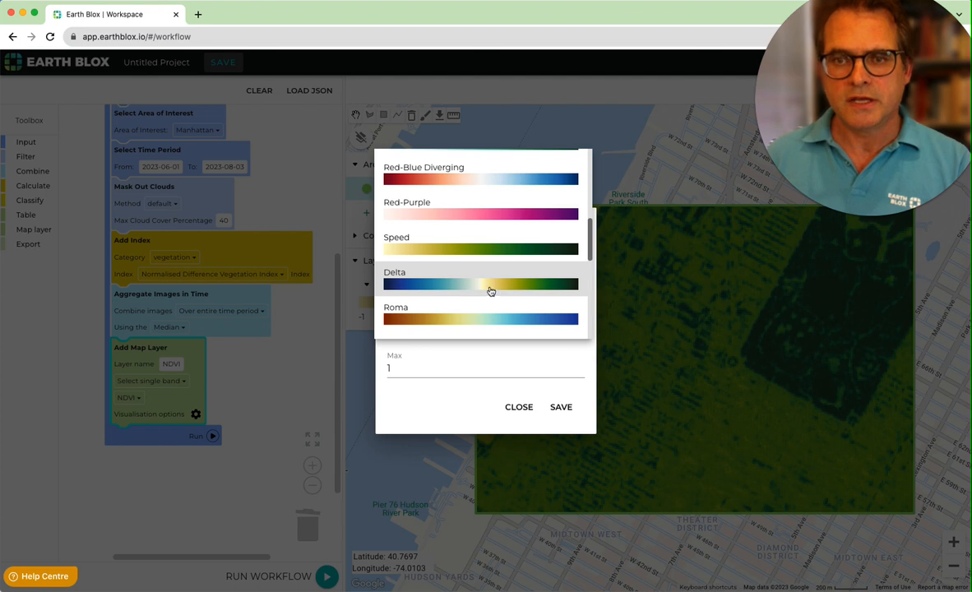
{"action": "left_click", "coordinate": [482, 284]}
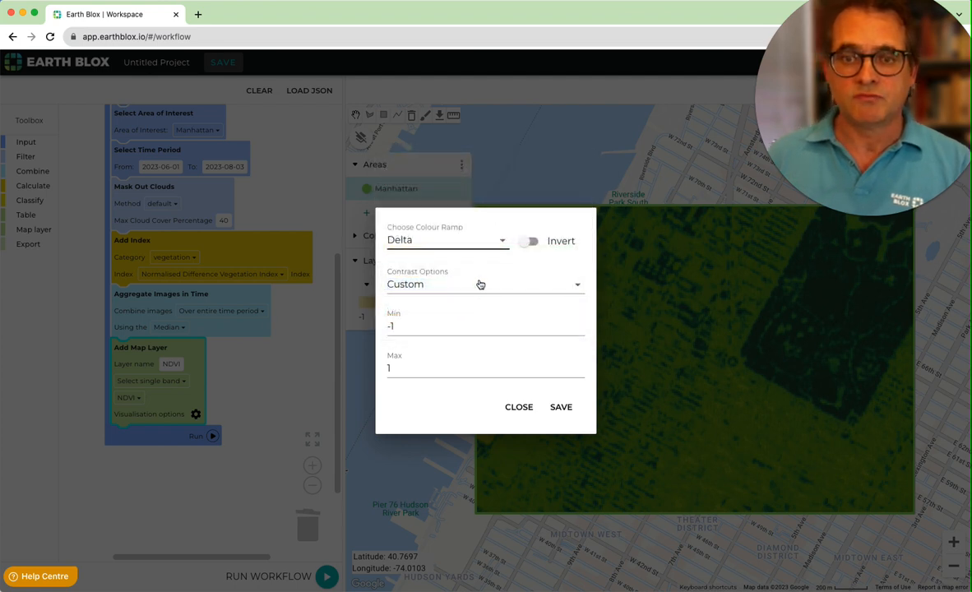
{"action": "left_click", "coordinate": [562, 407]}
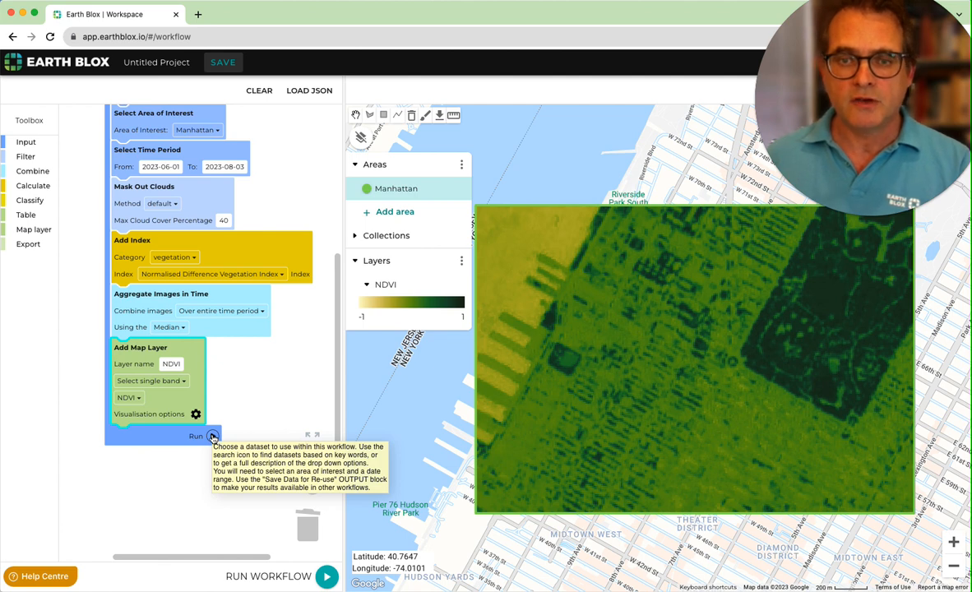
{"action": "left_click", "coordinate": [212, 436]}
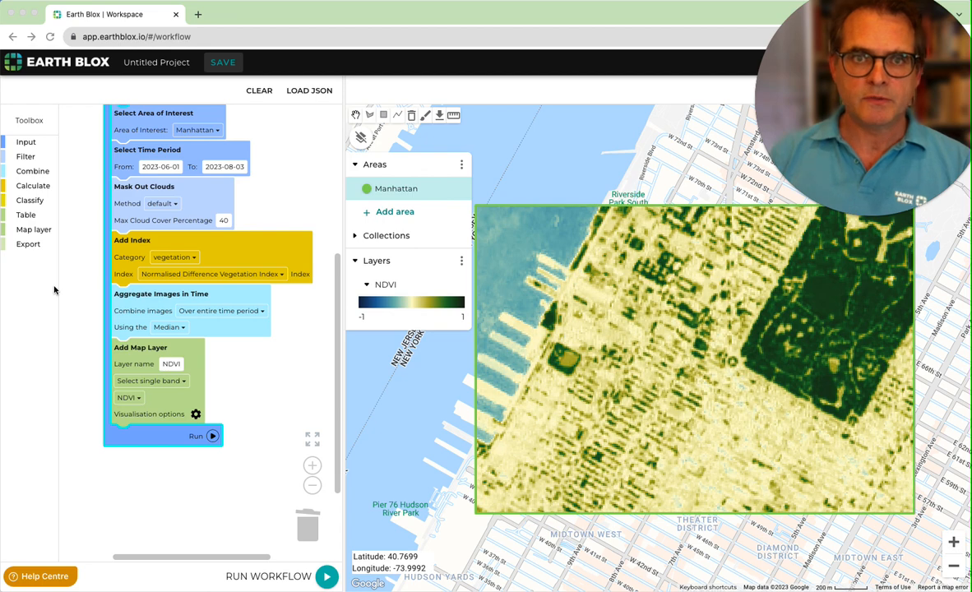
Step: Browse the colour ramps available for the NDVI map layer and leave the visualisation options without saving
{"action": "left_click", "coordinate": [195, 415]}
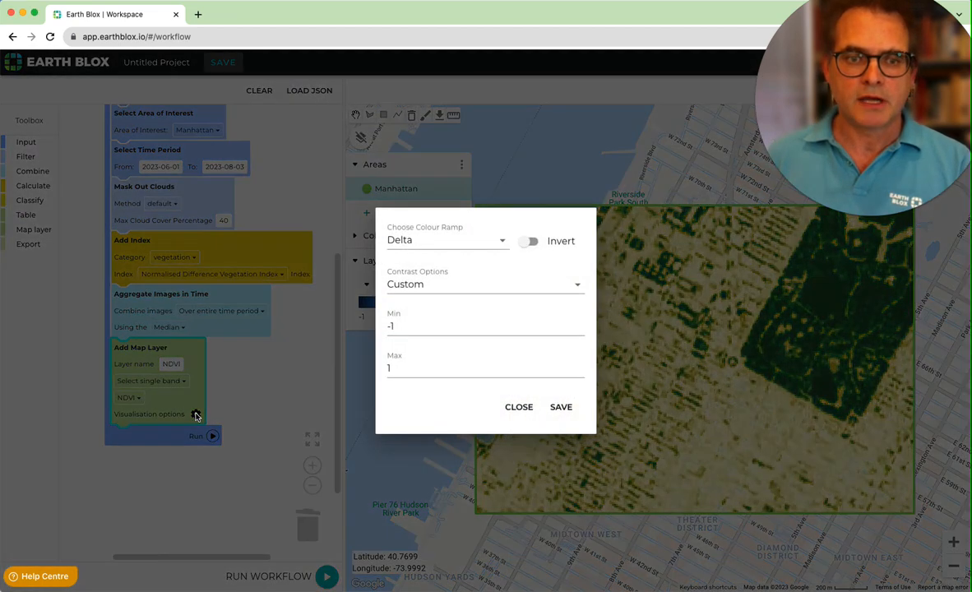
{"action": "left_click", "coordinate": [411, 243]}
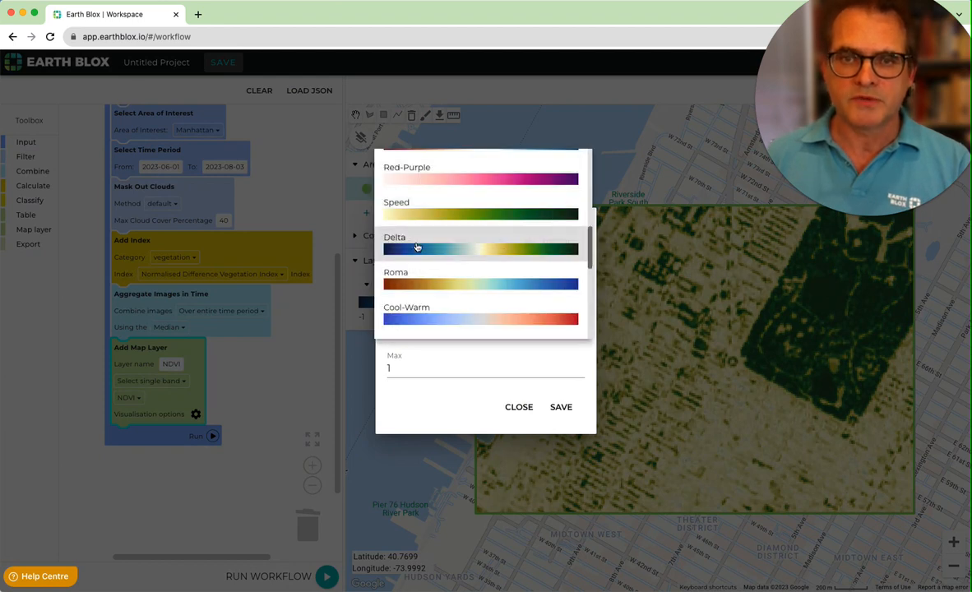
{"action": "scroll", "coordinate": [461, 245], "scroll_direction": "down", "scroll_amount": 8}
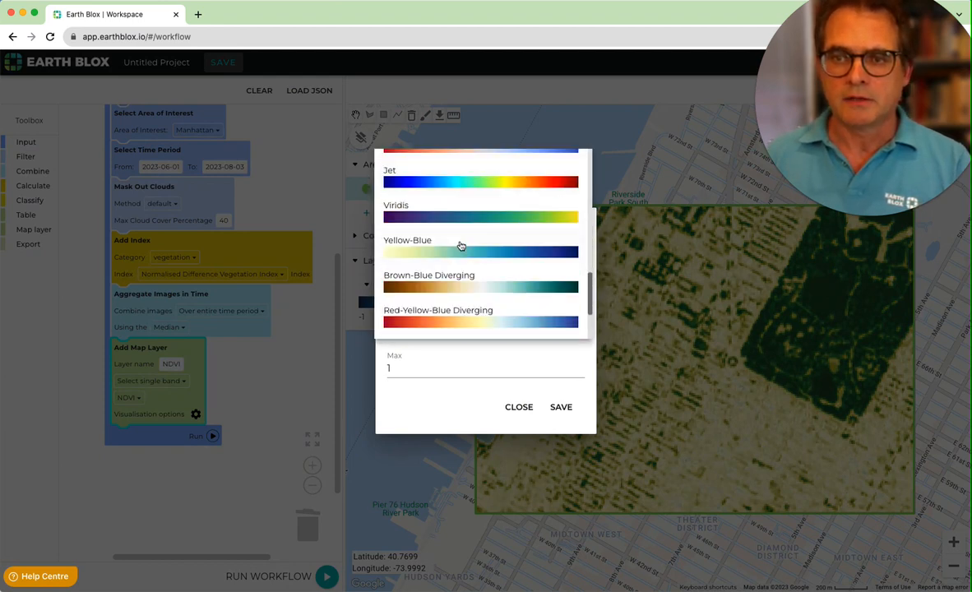
{"action": "scroll", "coordinate": [460, 245], "scroll_direction": "down", "scroll_amount": 2}
{"action": "scroll", "coordinate": [460, 247], "scroll_direction": "up", "scroll_amount": 1}
{"action": "scroll", "coordinate": [460, 245], "scroll_direction": "up", "scroll_amount": 3}
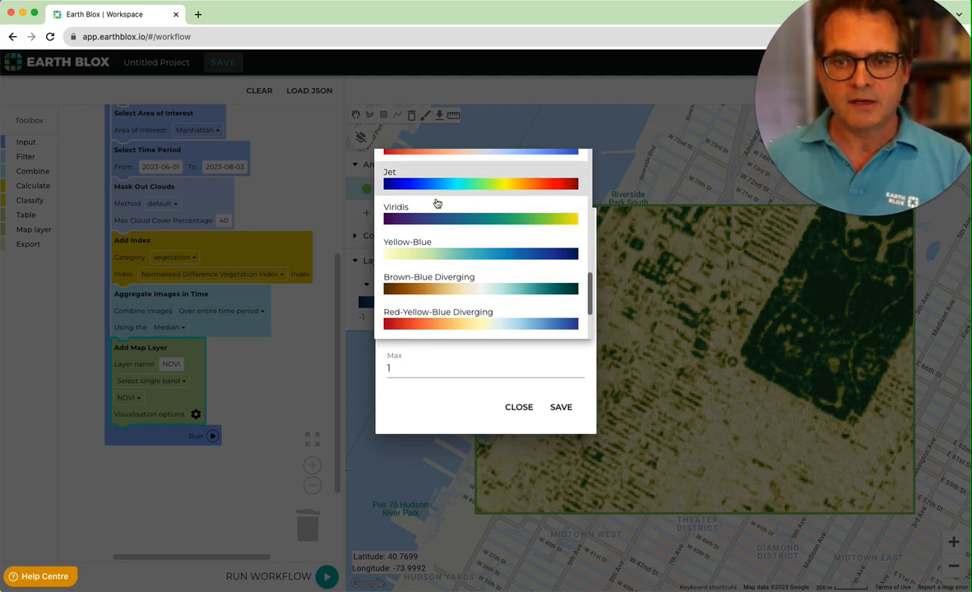
{"action": "left_click", "coordinate": [518, 408]}
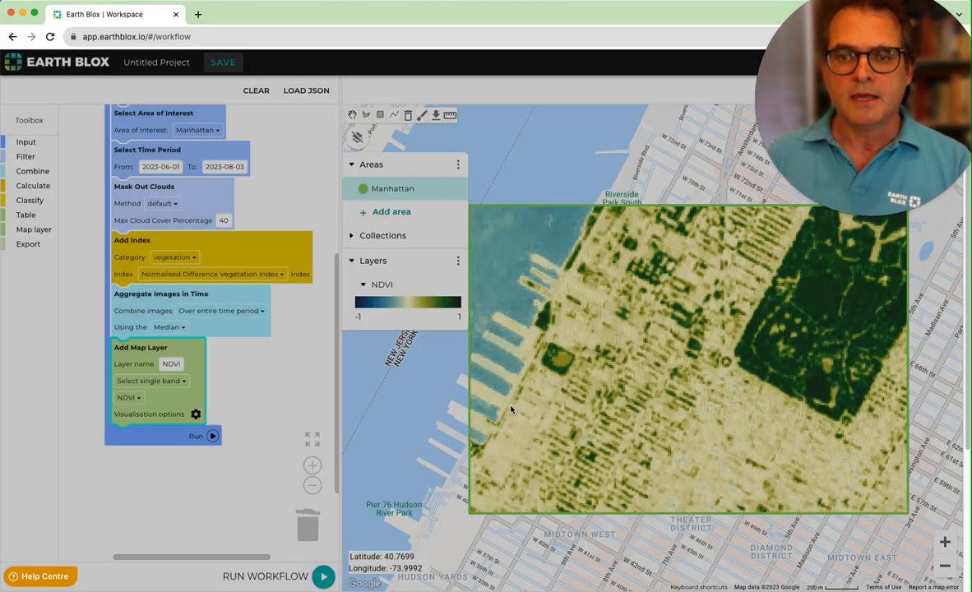